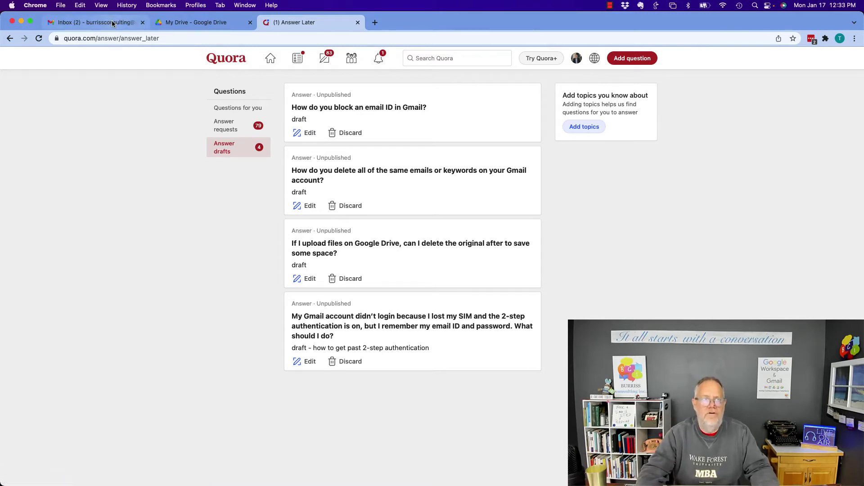
- Switch to Gmail, open the "Help me with this invoice please" email and review the message options, including blocking its sender
click(132, 22)
scroll(322, 270, down, 3)
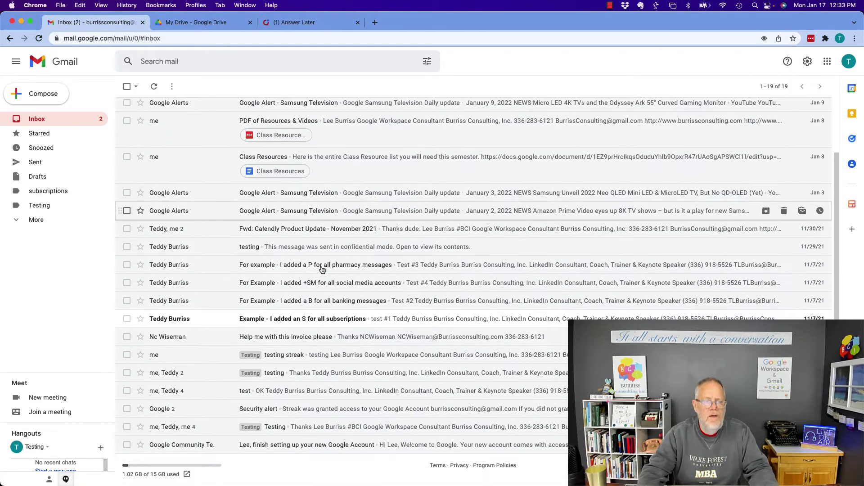
click(179, 338)
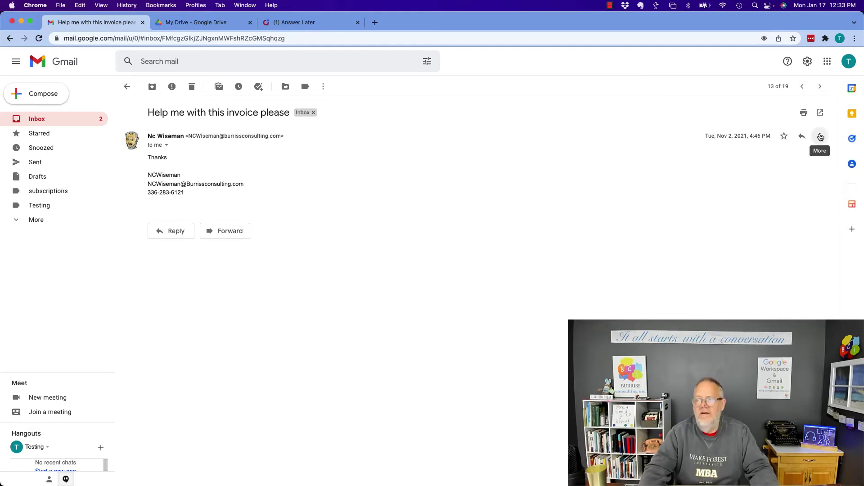
click(820, 136)
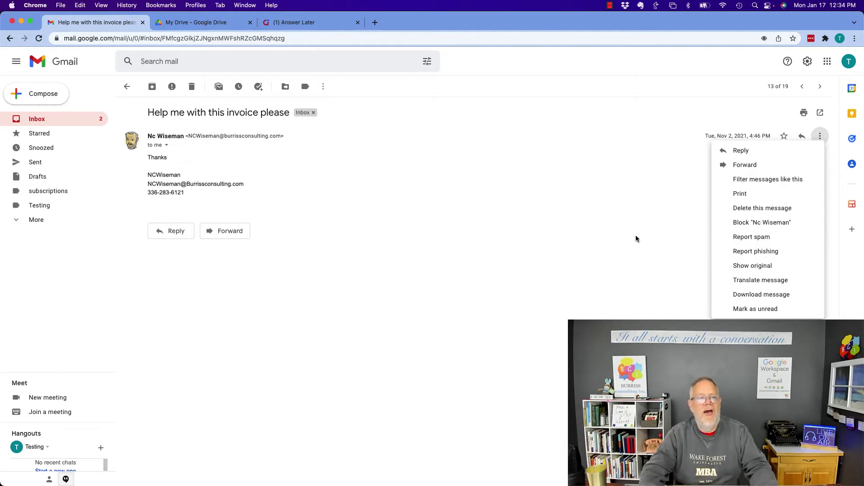
click(594, 196)
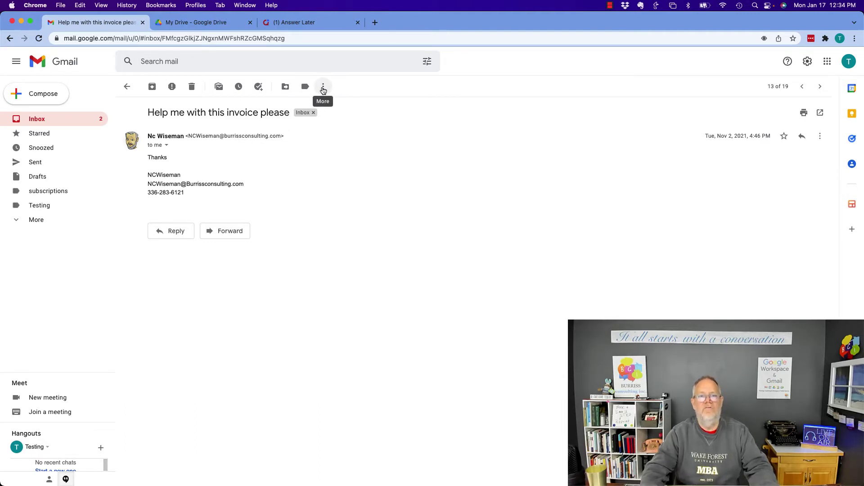
- Set up a filter for messages from this email's sender with the actions Mark as read and Delete it
click(323, 88)
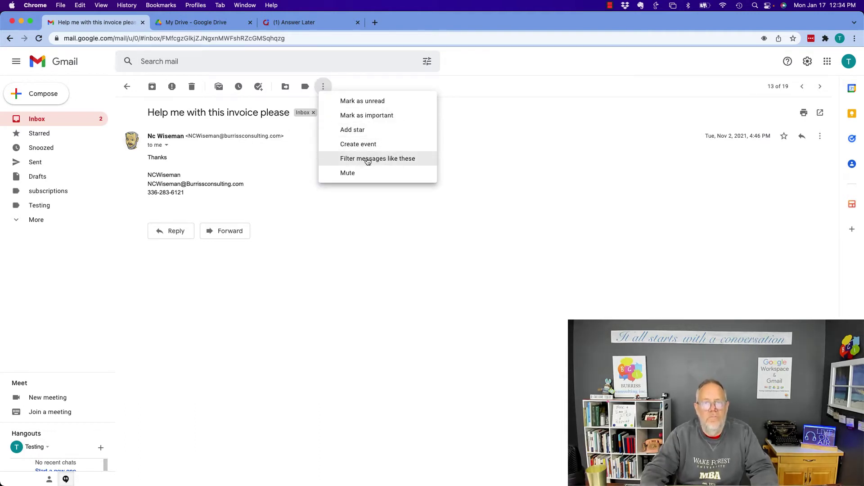
click(394, 159)
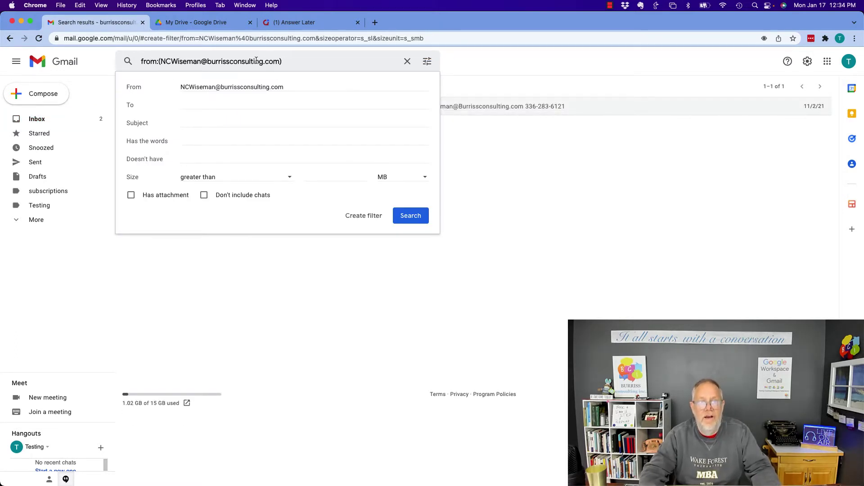
click(363, 216)
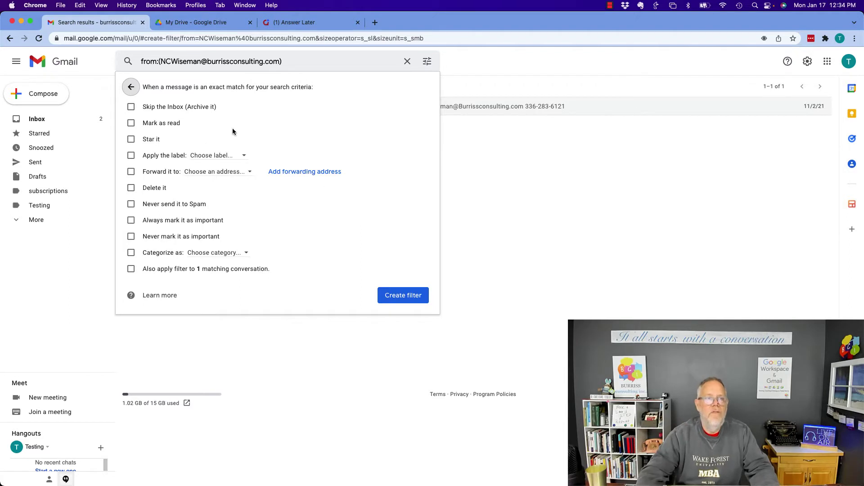
click(131, 123)
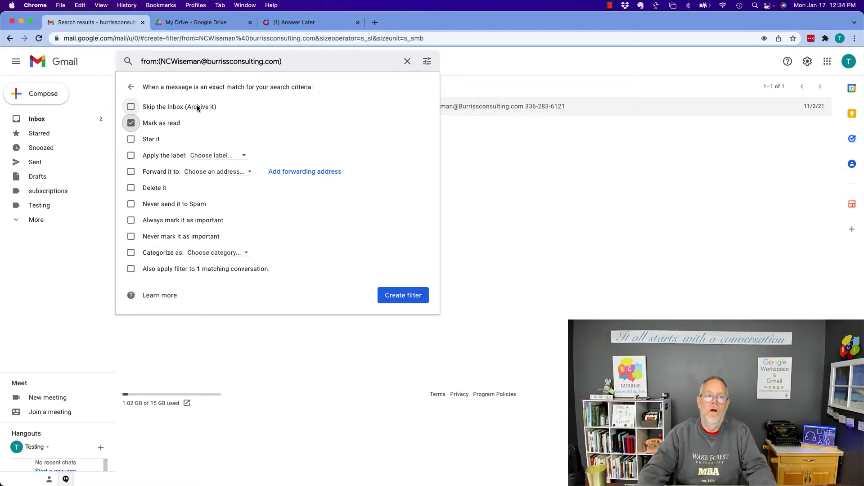
click(131, 189)
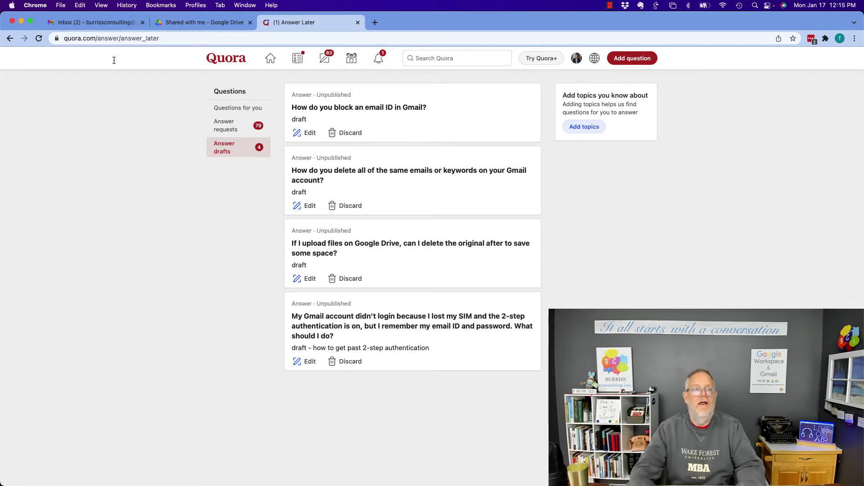
- Search the Gmail mailbox for "Google Alerts" and select all the matching conversations
click(108, 26)
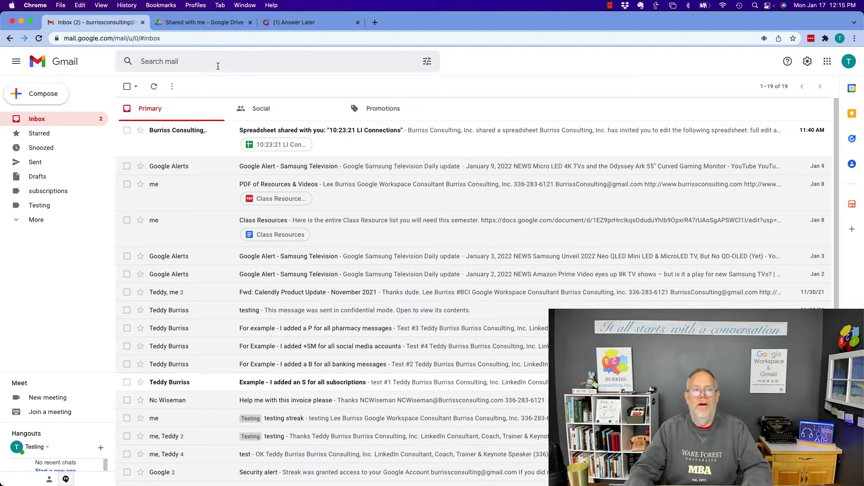
click(218, 67)
text(Goog)
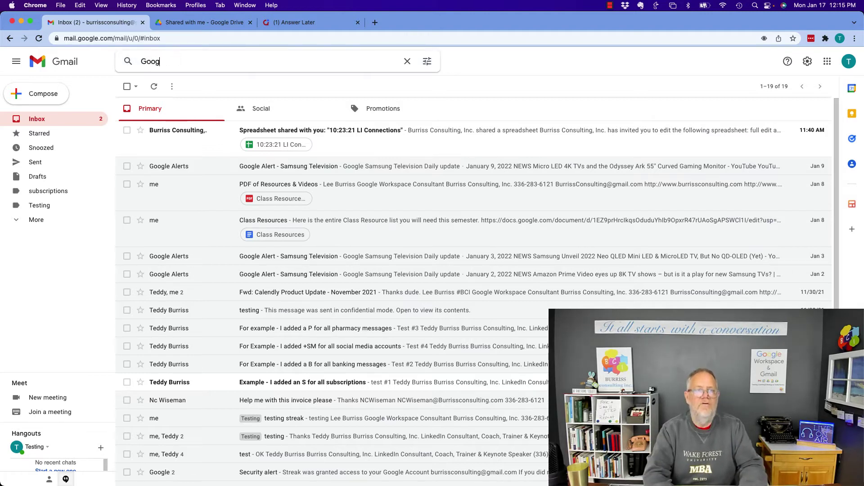
text(le Alerts)
key(Return)
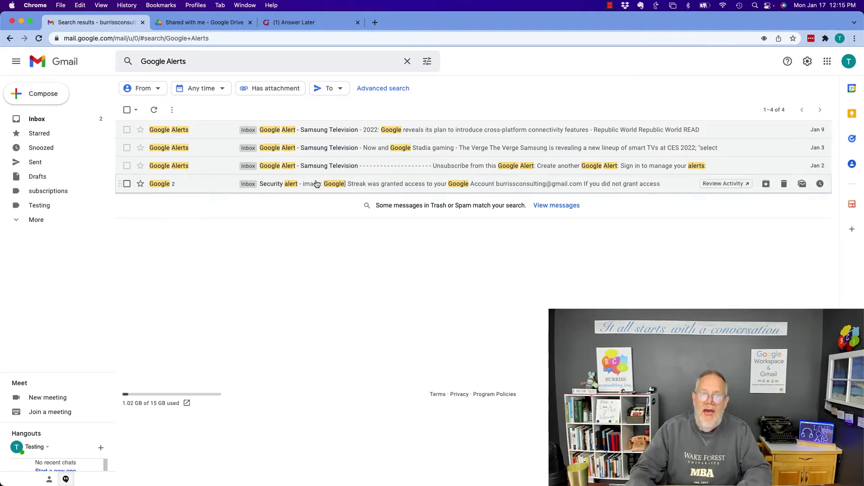
click(127, 110)
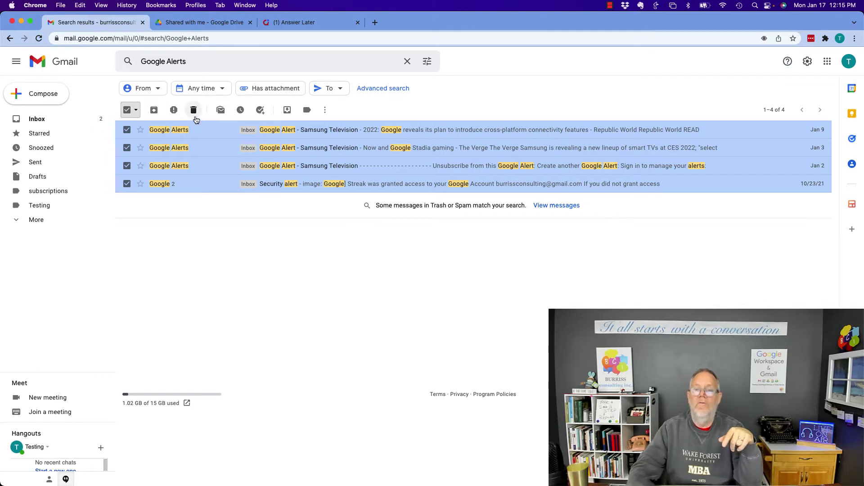
- Replace the mail search with "google.com" and run it
click(224, 57)
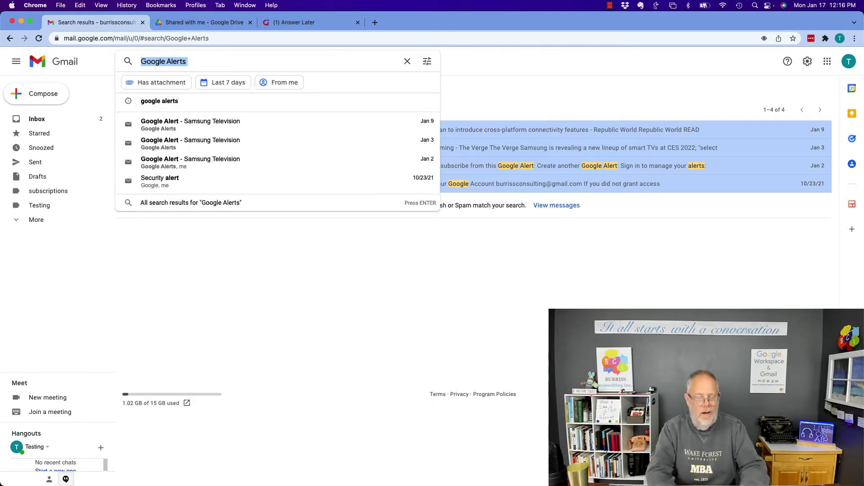
text(google.com)
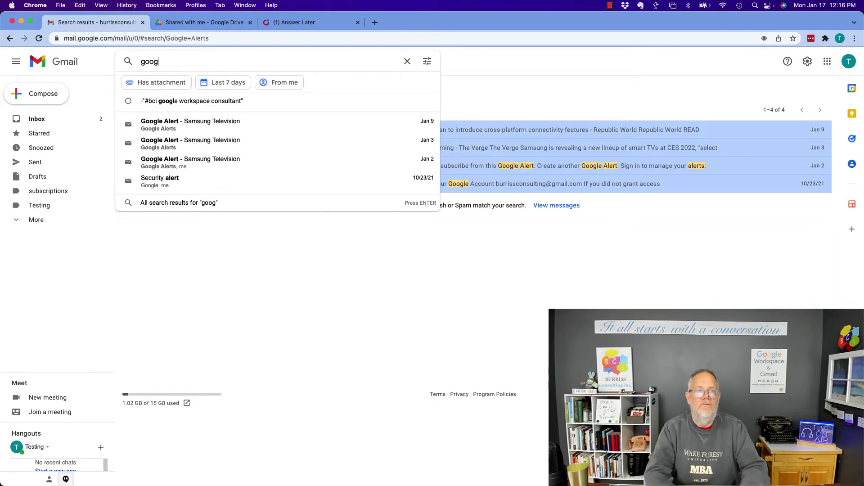
key(Return)
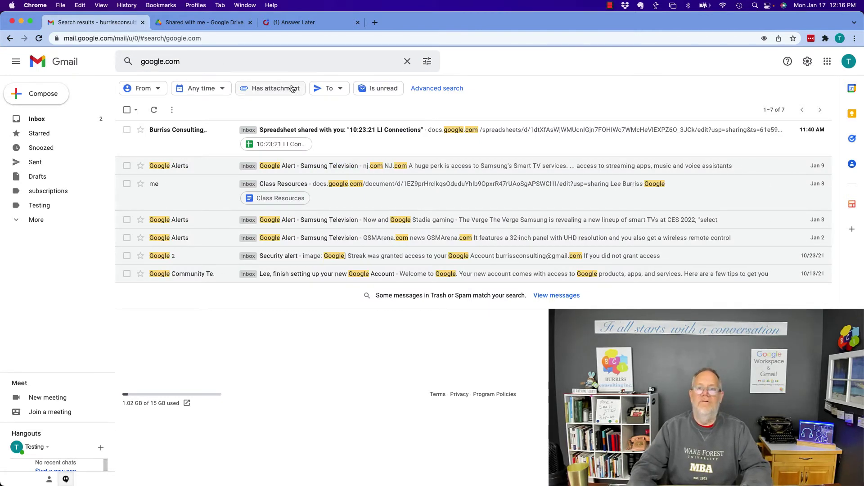
- Restrict the search to mail from google.com, select all matching conversations and highlight the search query
click(427, 61)
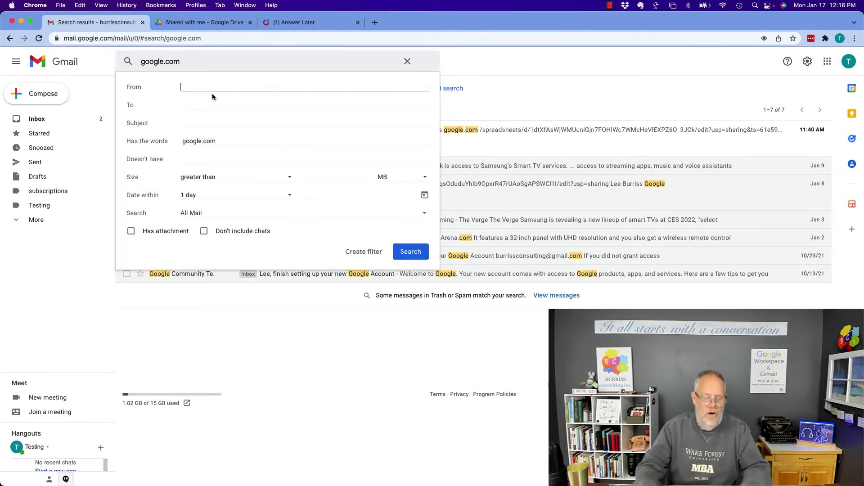
text(google)
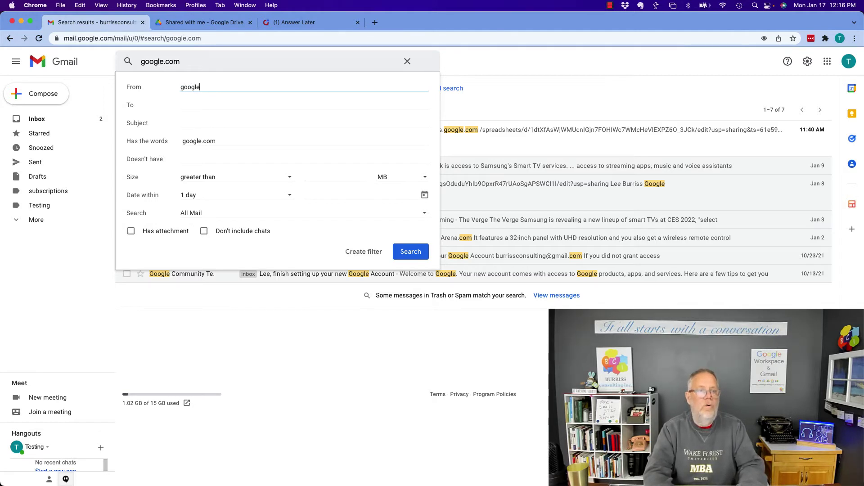
text(.com)
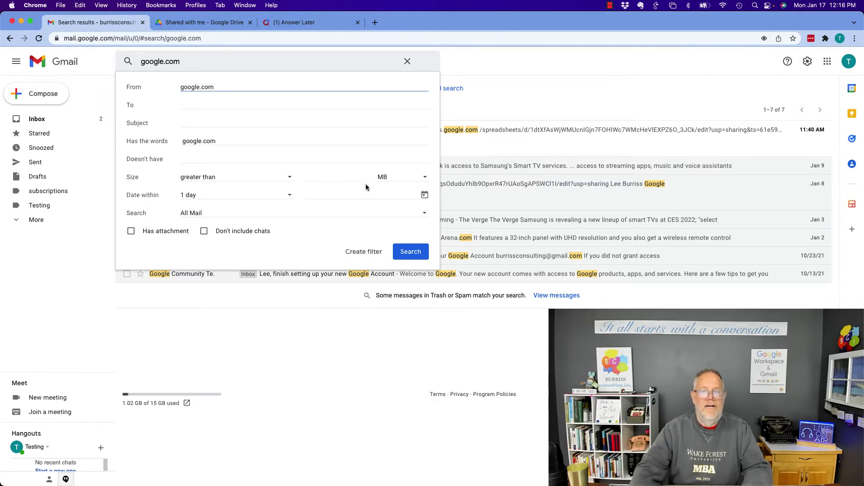
click(410, 252)
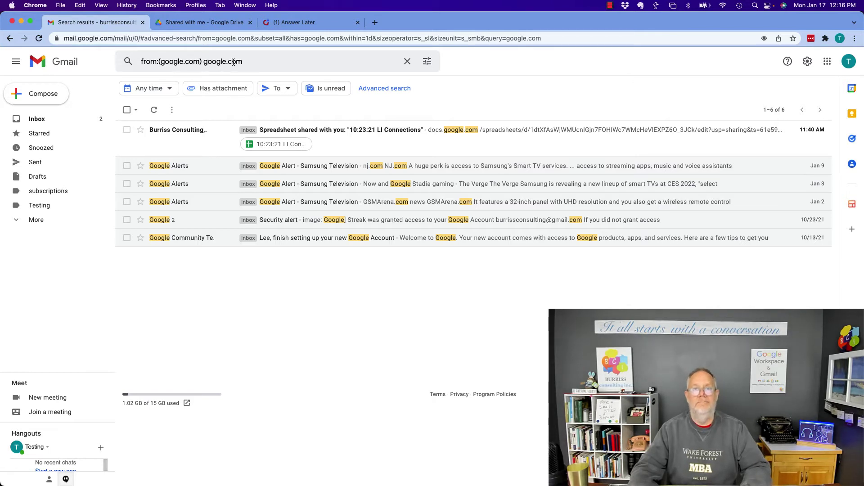
click(127, 111)
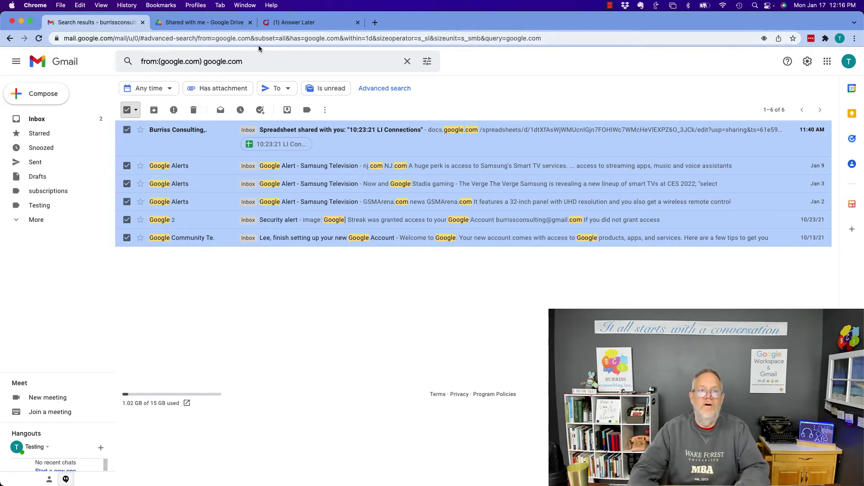
click(258, 61)
drag(259, 62, 185, 59)
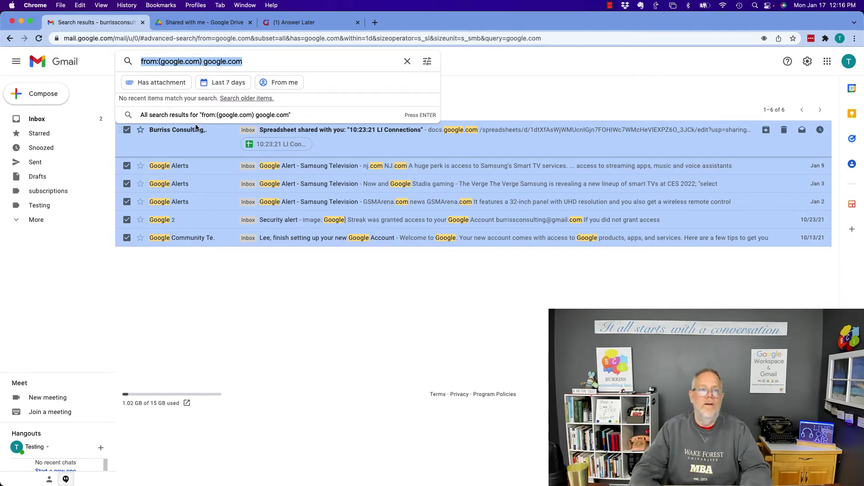
- Return to the Quora answer drafts, switch to Google Drive and open My Drive
click(311, 25)
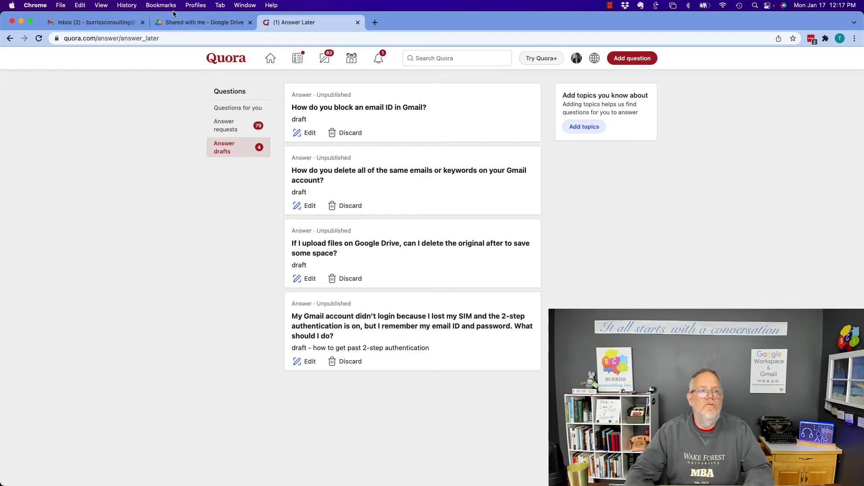
click(181, 22)
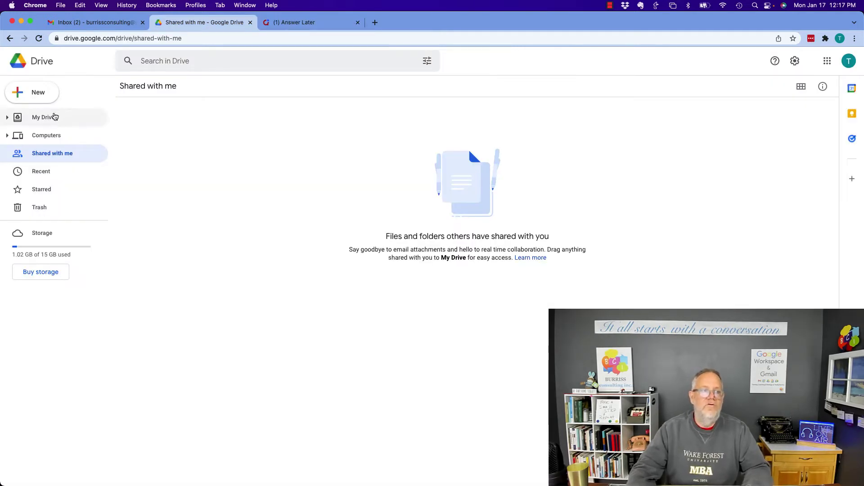
click(52, 117)
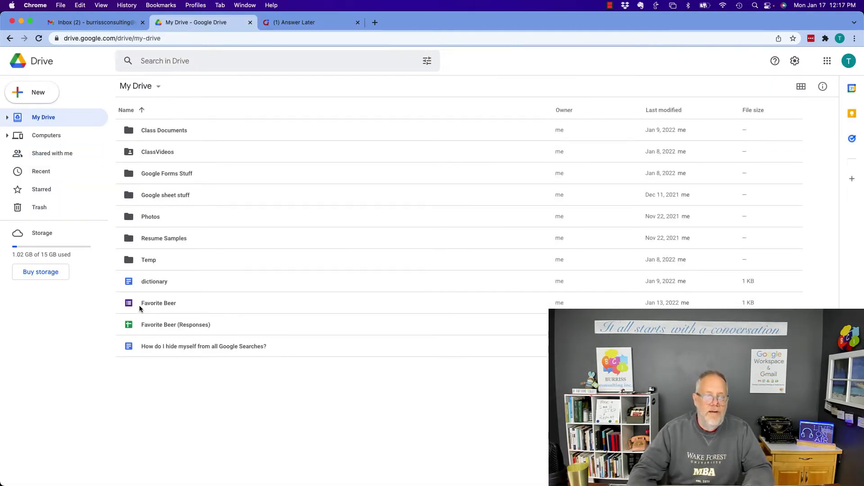
- Upload the three screenshot PNG files from the computer's Desktop folder to My Drive
click(21, 90)
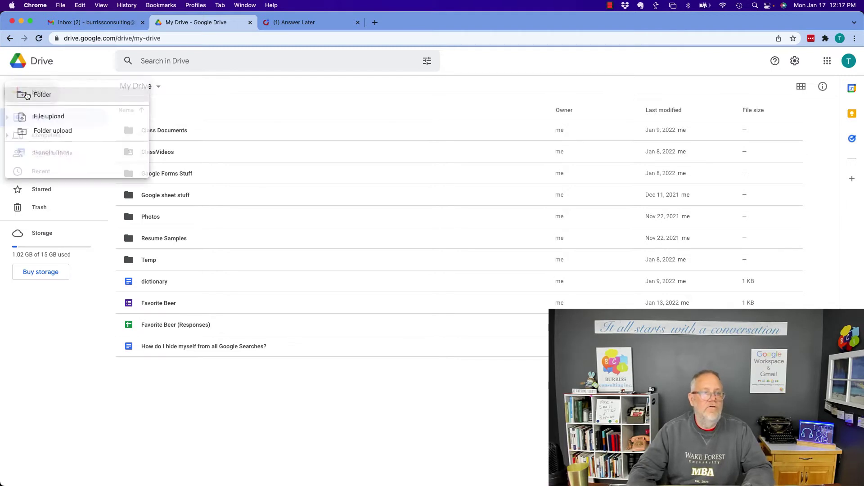
click(64, 119)
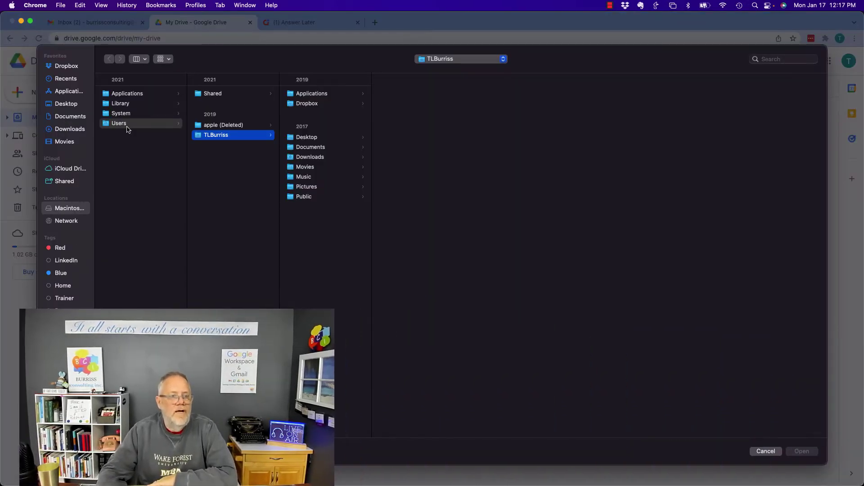
click(66, 103)
click(146, 93)
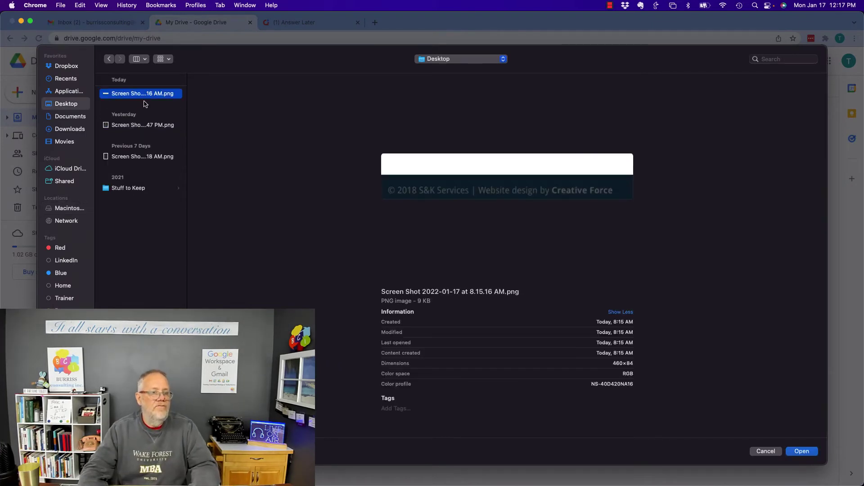
super+click(140, 126)
super+click(137, 157)
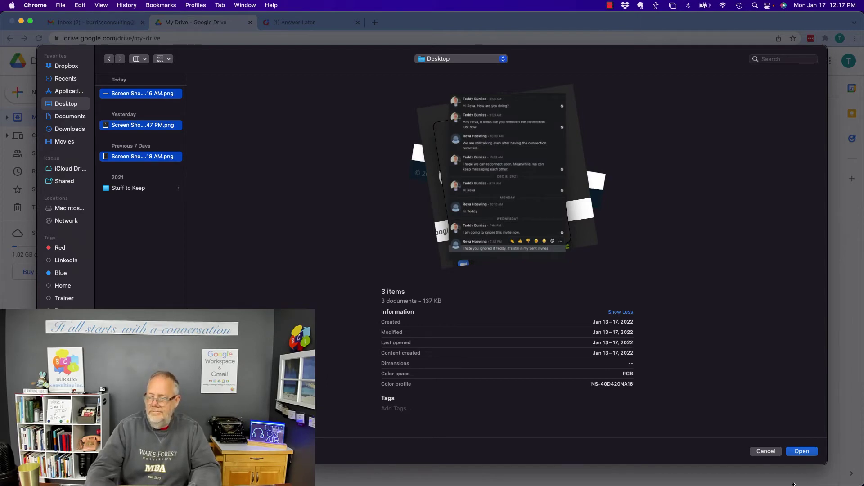
click(800, 452)
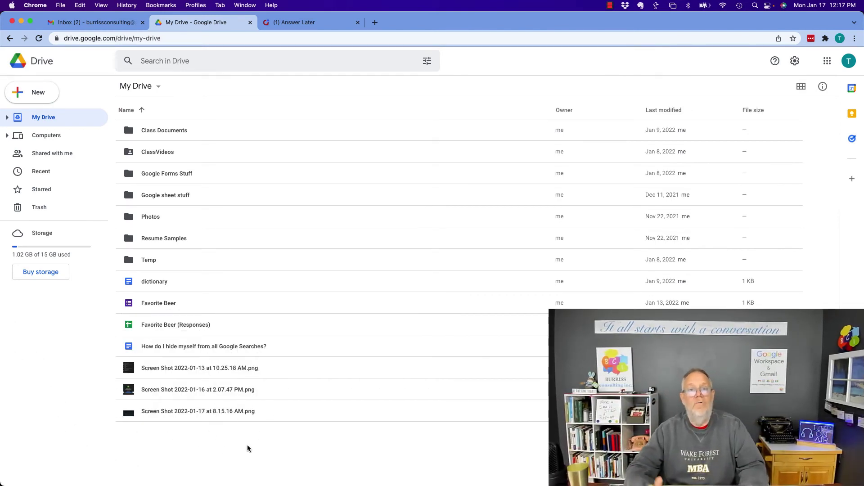
- Switch to Finder and show the Desktop folder in a new window
key(super+Tab)
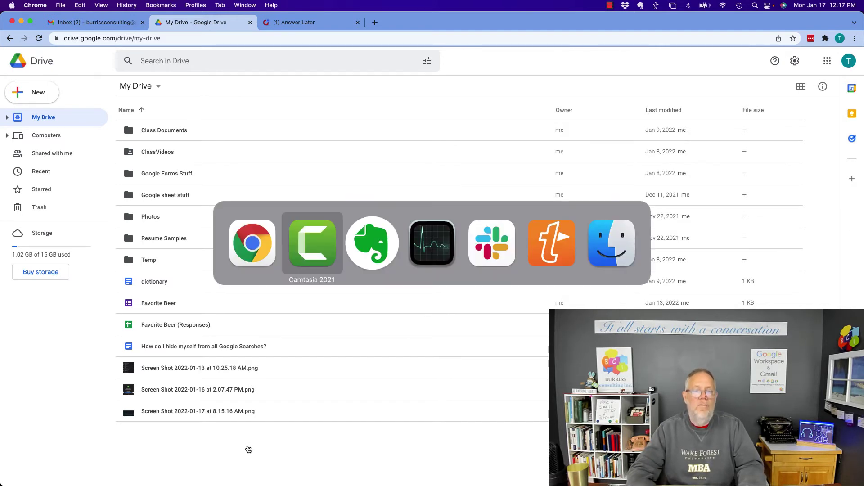
key(super+Tab)
key(super+Tab)
key(super+Tab)
key(super+Tab)
key(super+Tab)
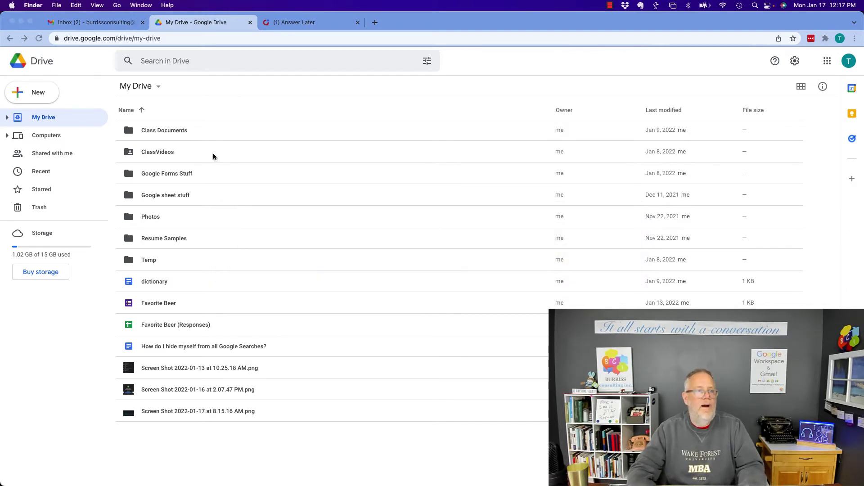
click(56, 5)
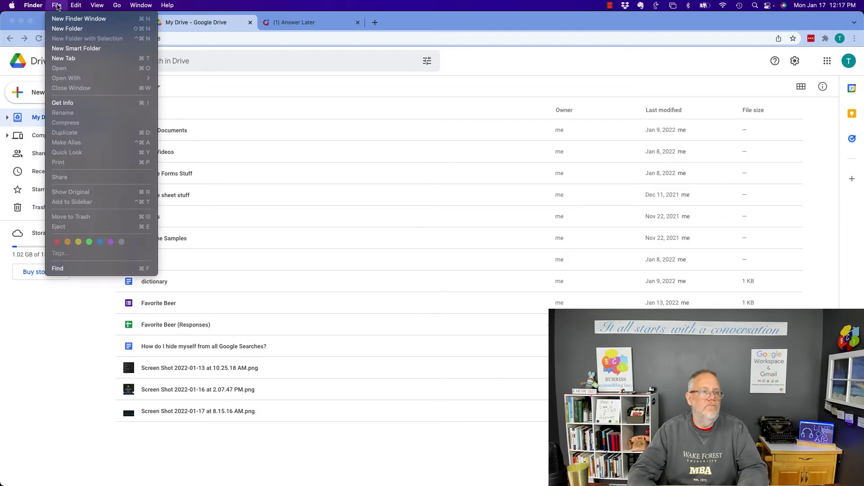
click(79, 21)
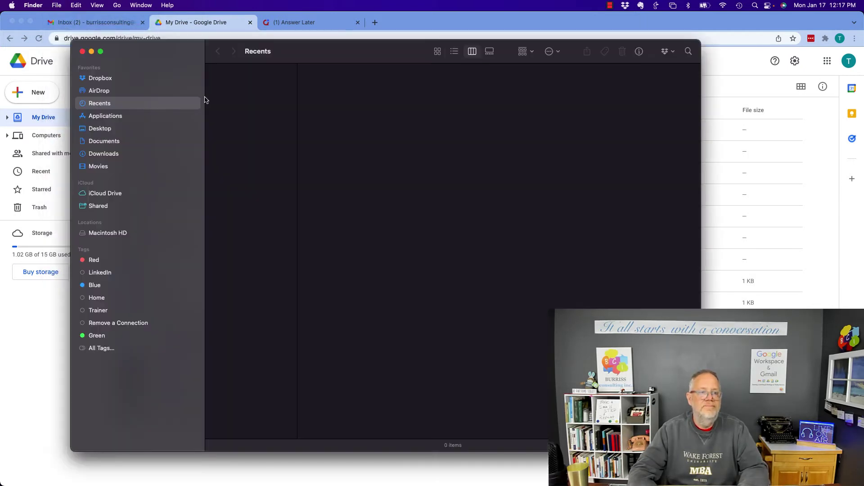
click(99, 130)
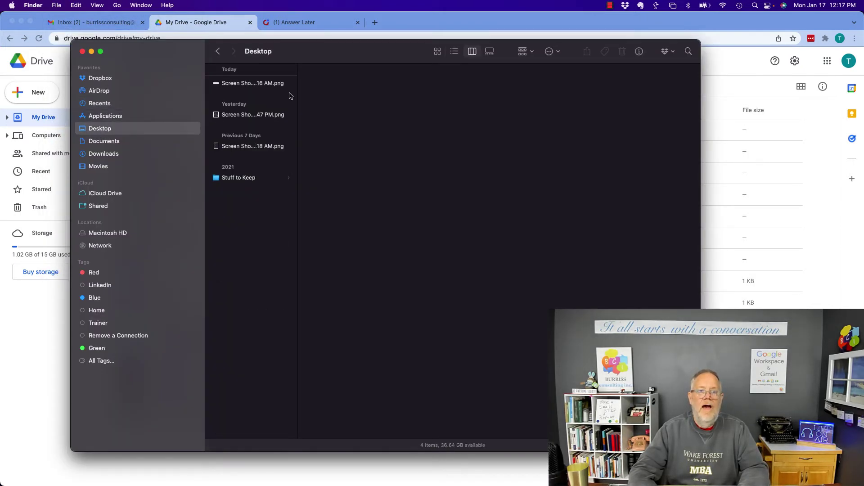
- Select the three screenshot PNG files in the Desktop folder to show the uploaded originals and close the Finder window
click(276, 84)
super+click(256, 115)
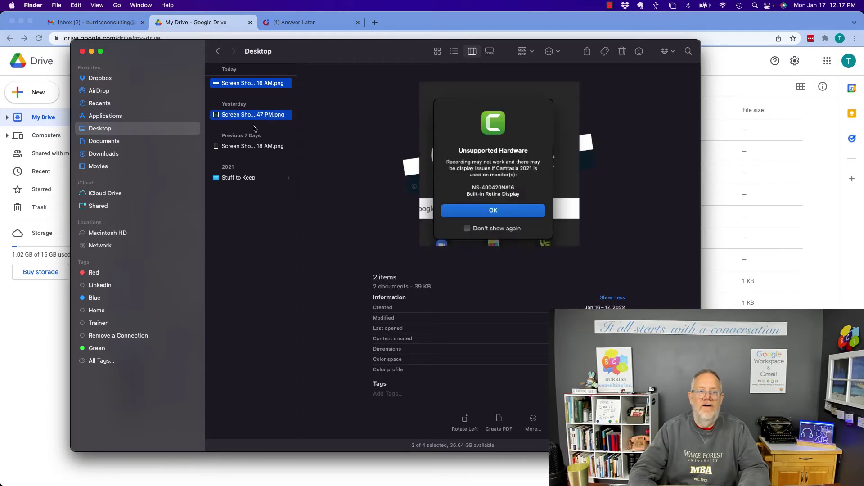
super+click(247, 147)
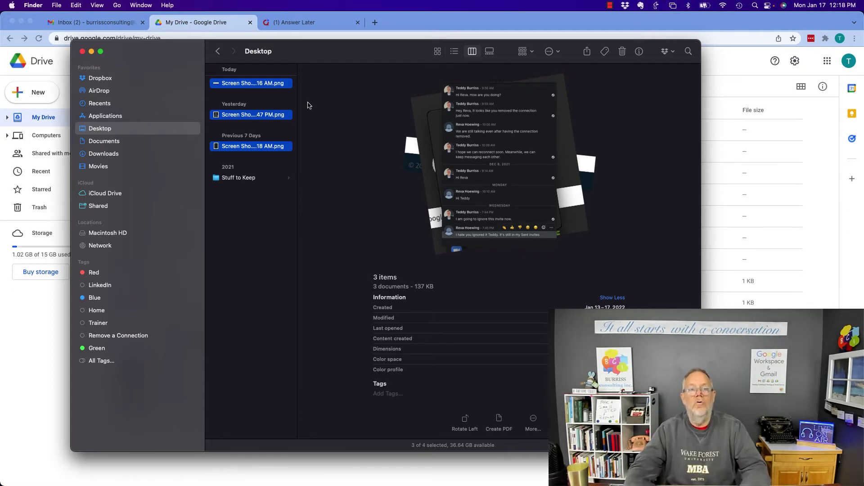
click(83, 51)
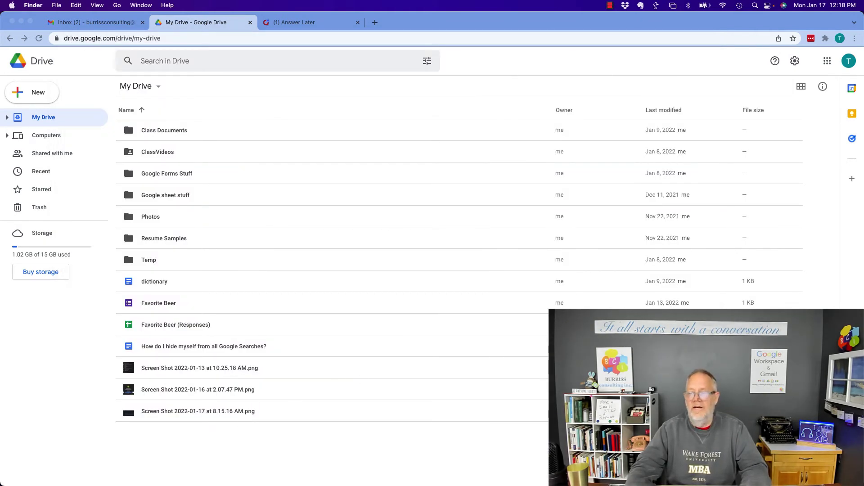
- Switch back to Chrome and return to the Quora Answer Later page
key(super+Tab)
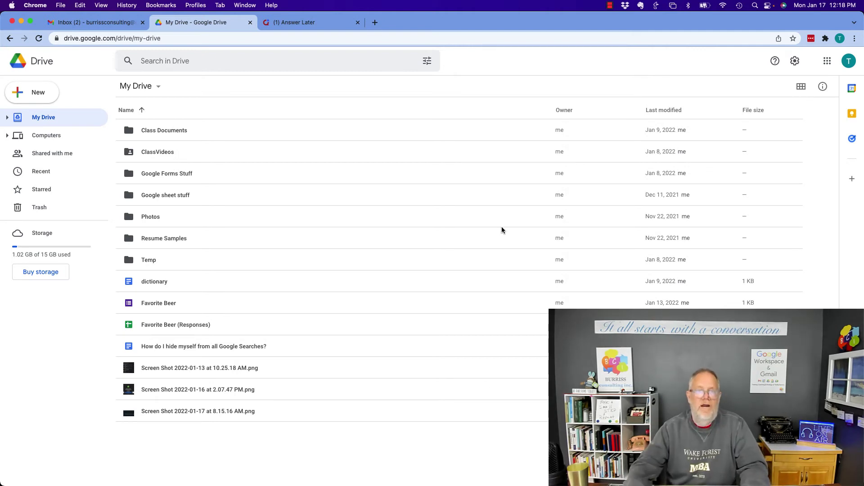
click(303, 22)
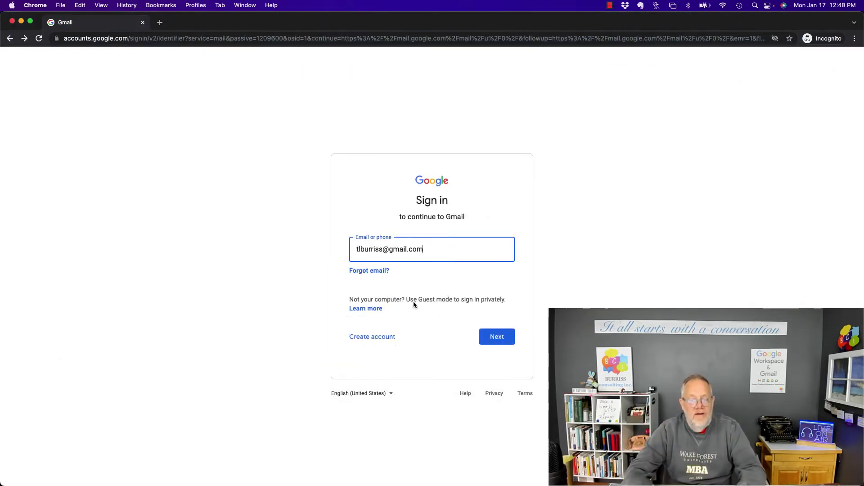
- Submit the account's e-mail address on the Google sign-in page for Gmail
click(504, 337)
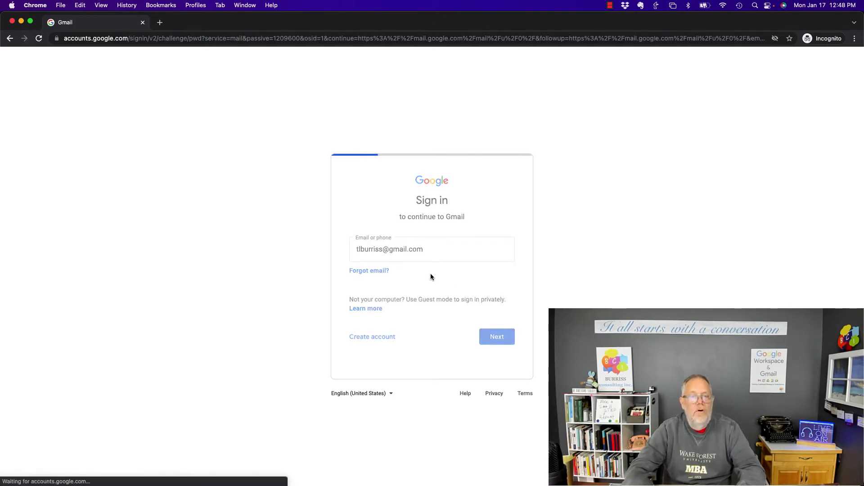